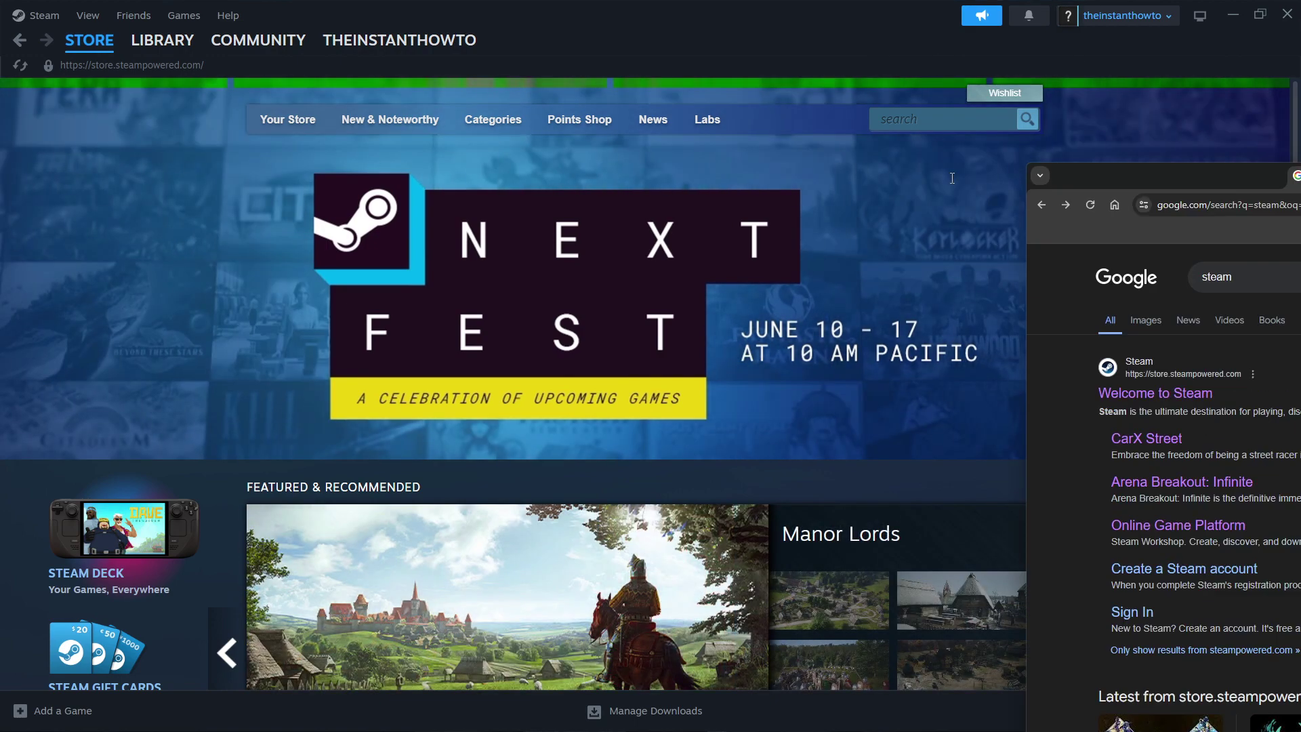
Step: Open the official Steam store site from the Google results and download the Windows Steam installer
drag(1300, 177, 586, 41)
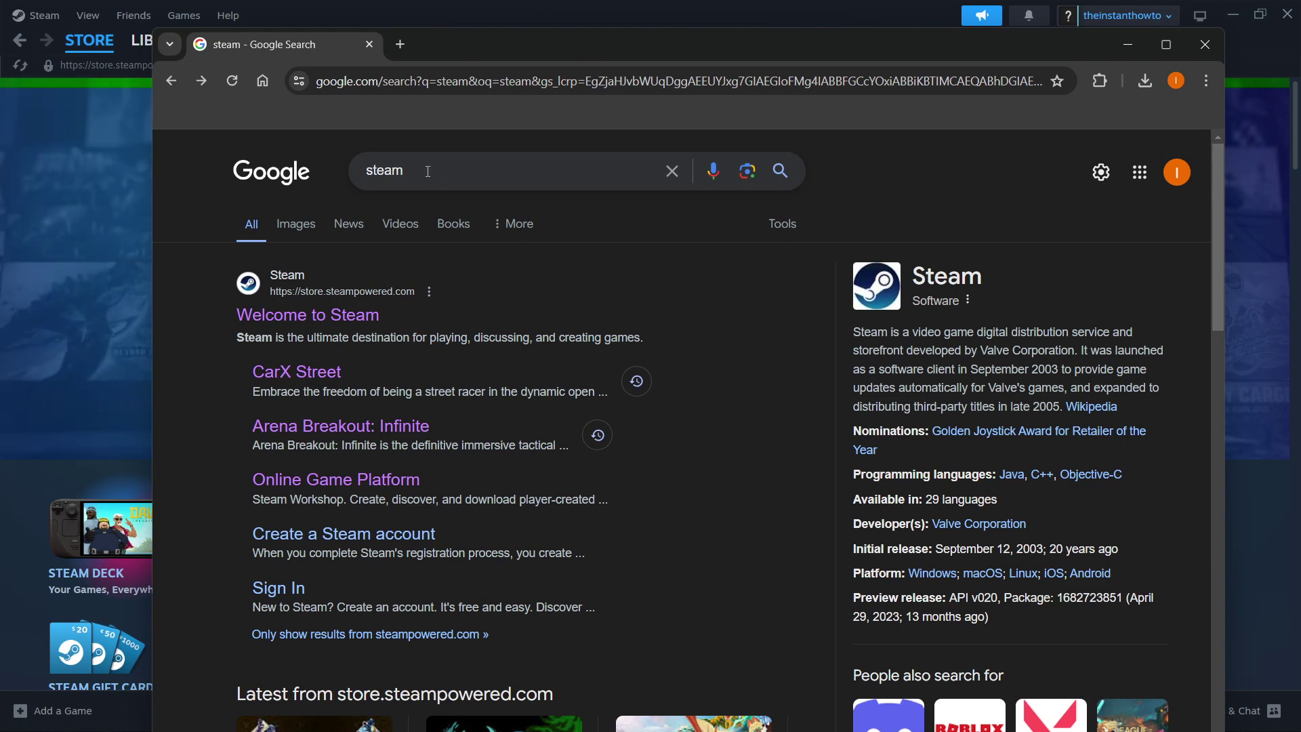
click(205, 184)
click(305, 314)
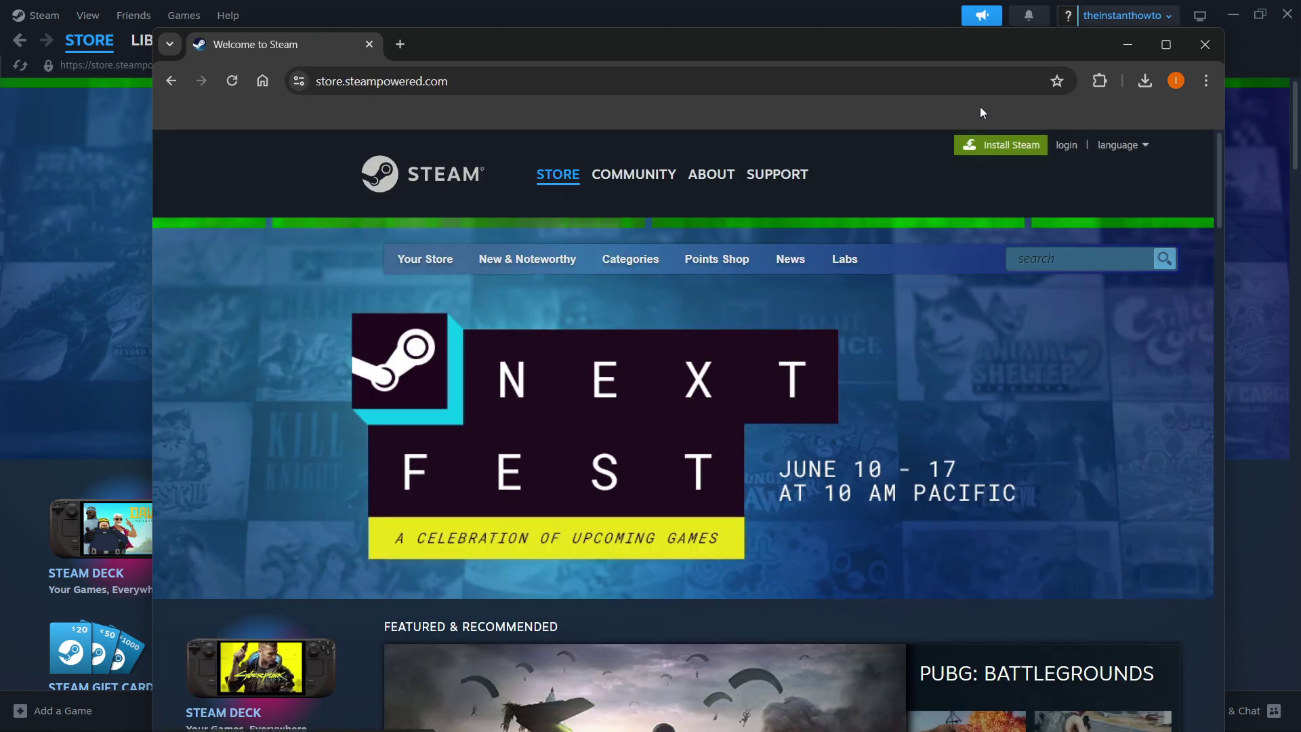
click(1001, 141)
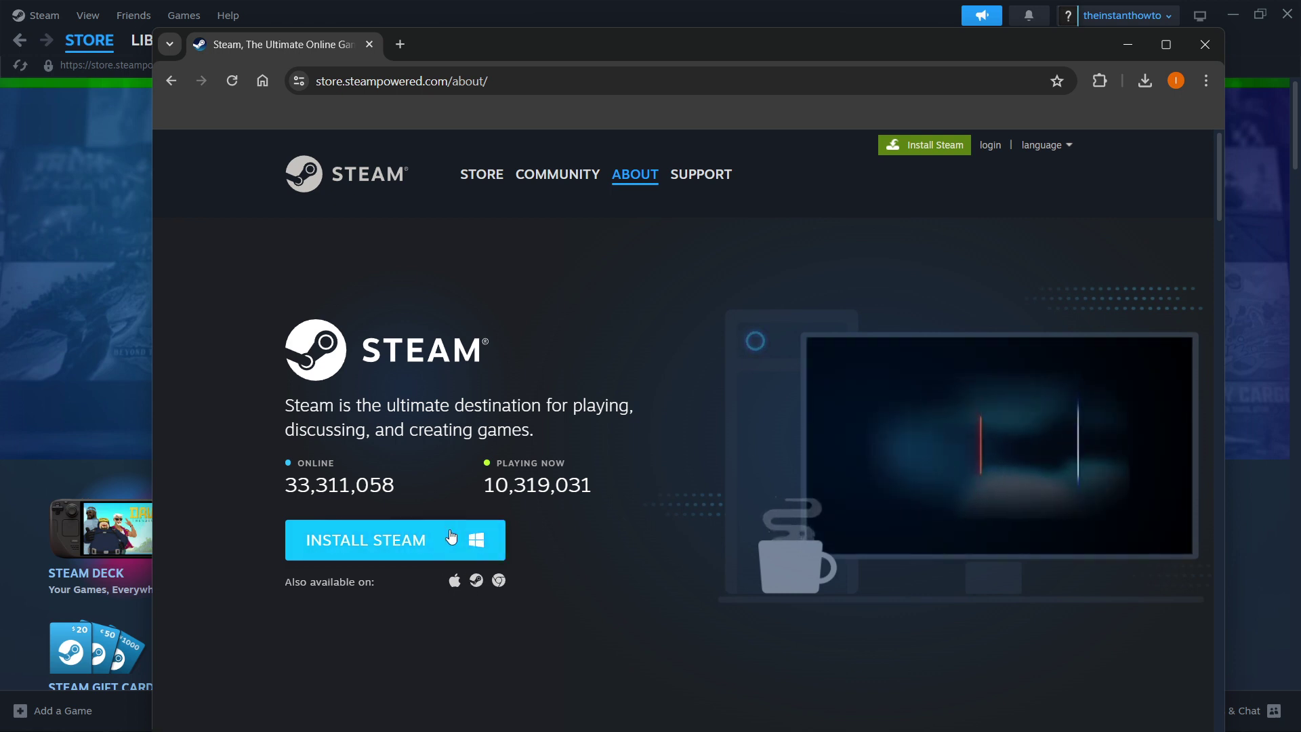
click(425, 537)
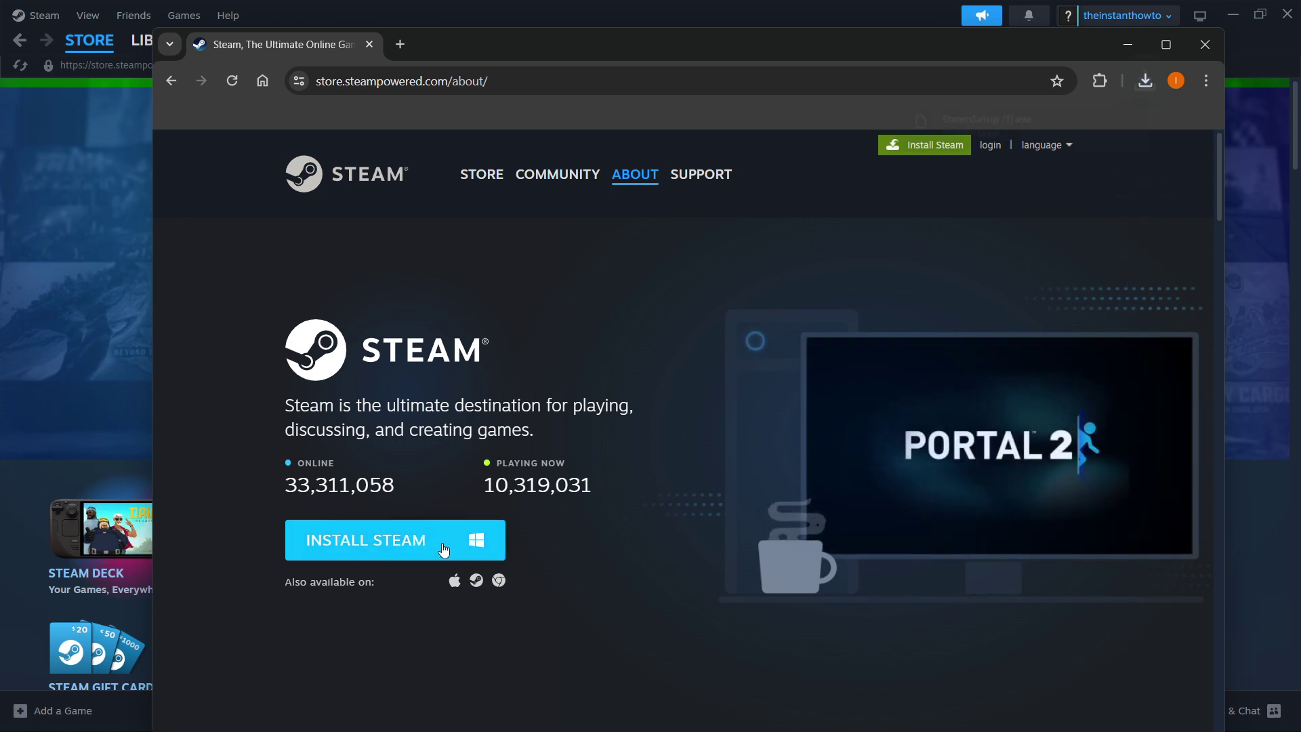
Step: Go through the downloaded Steam installer in English as far as the destination folder, and close the setup and the browser without installing
click(993, 120)
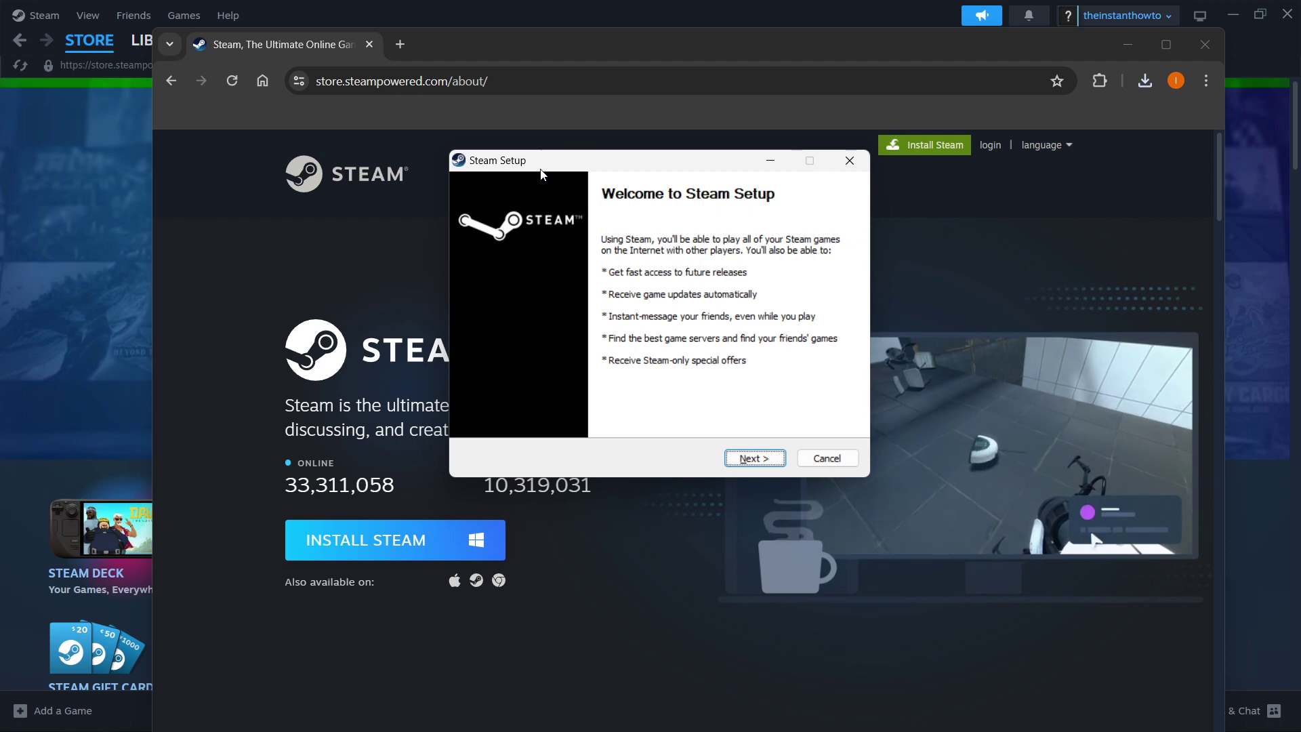
click(764, 467)
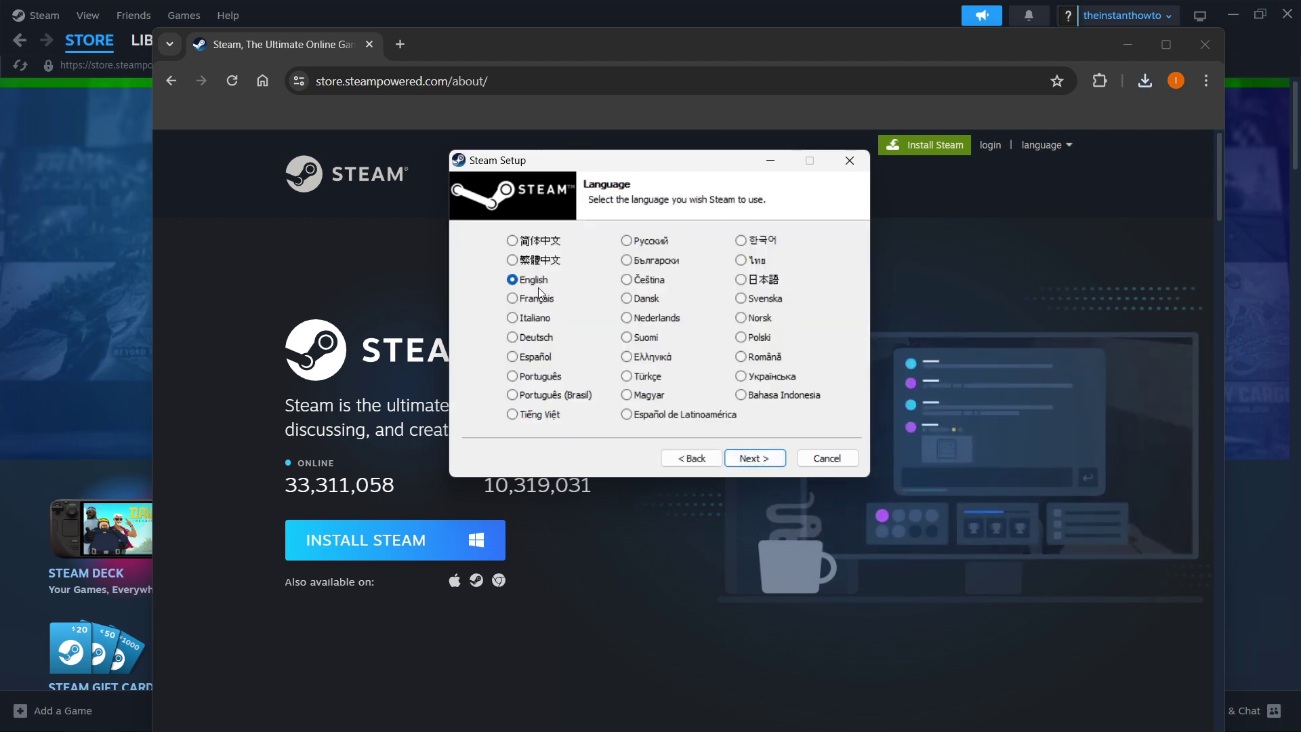
click(749, 456)
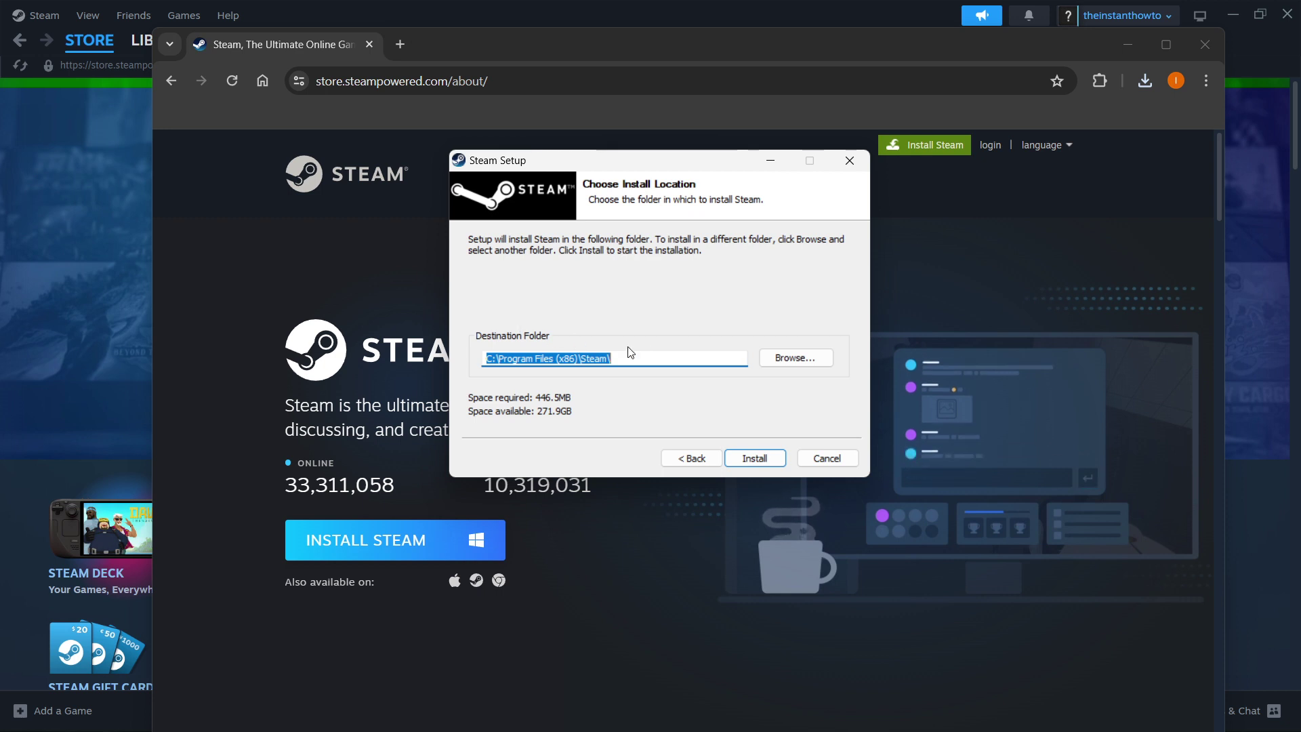
click(653, 356)
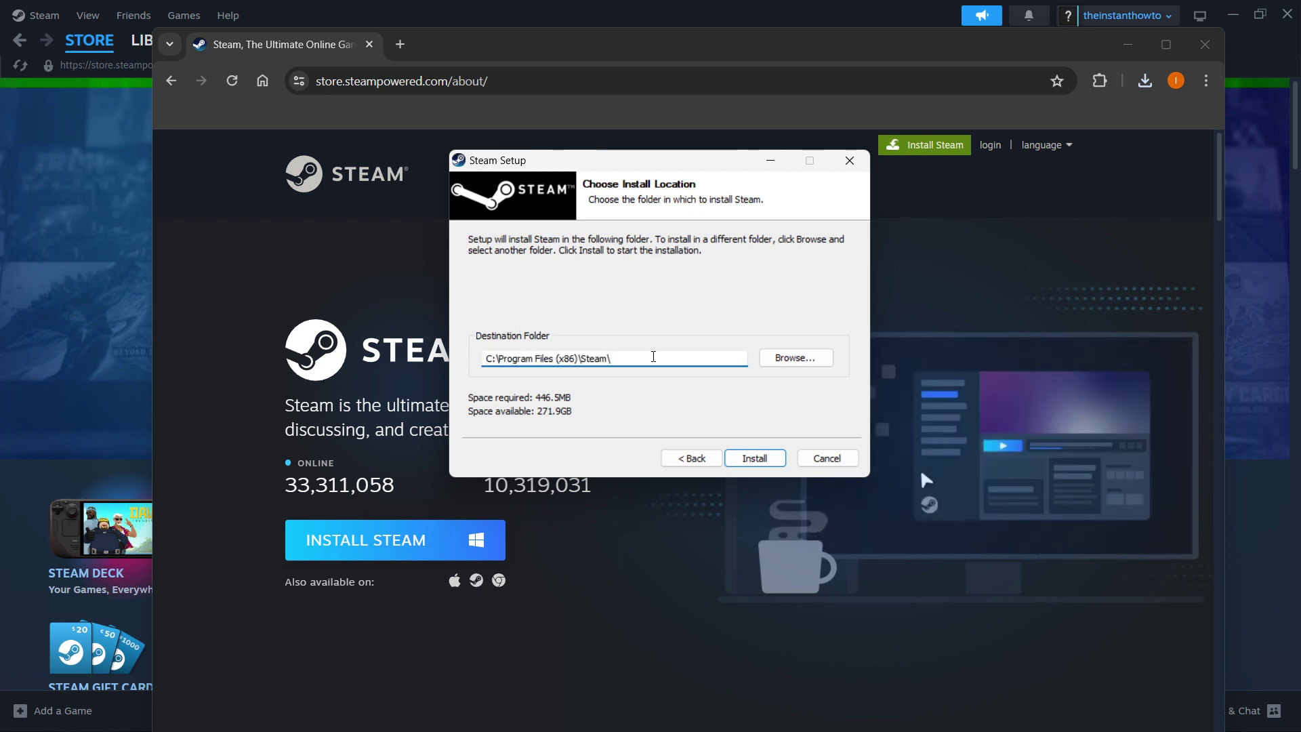
drag(644, 357, 483, 358)
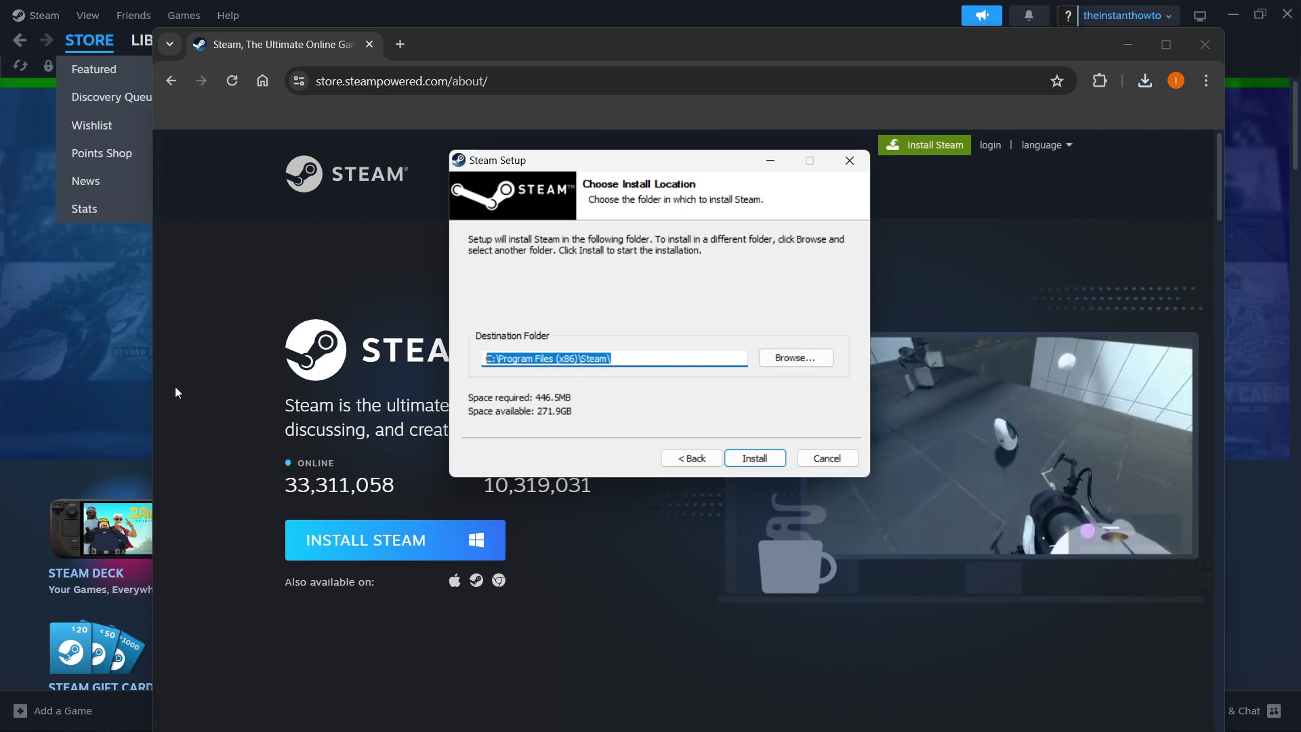
click(849, 160)
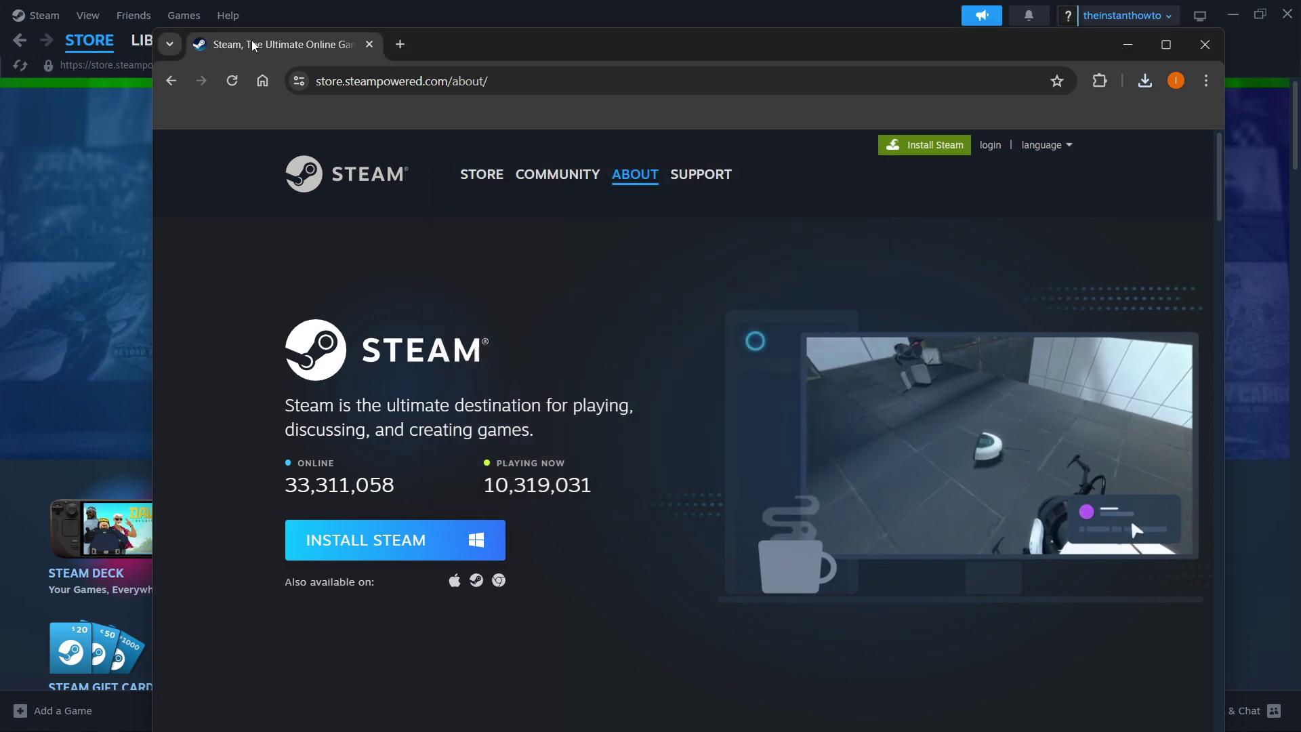
click(1205, 44)
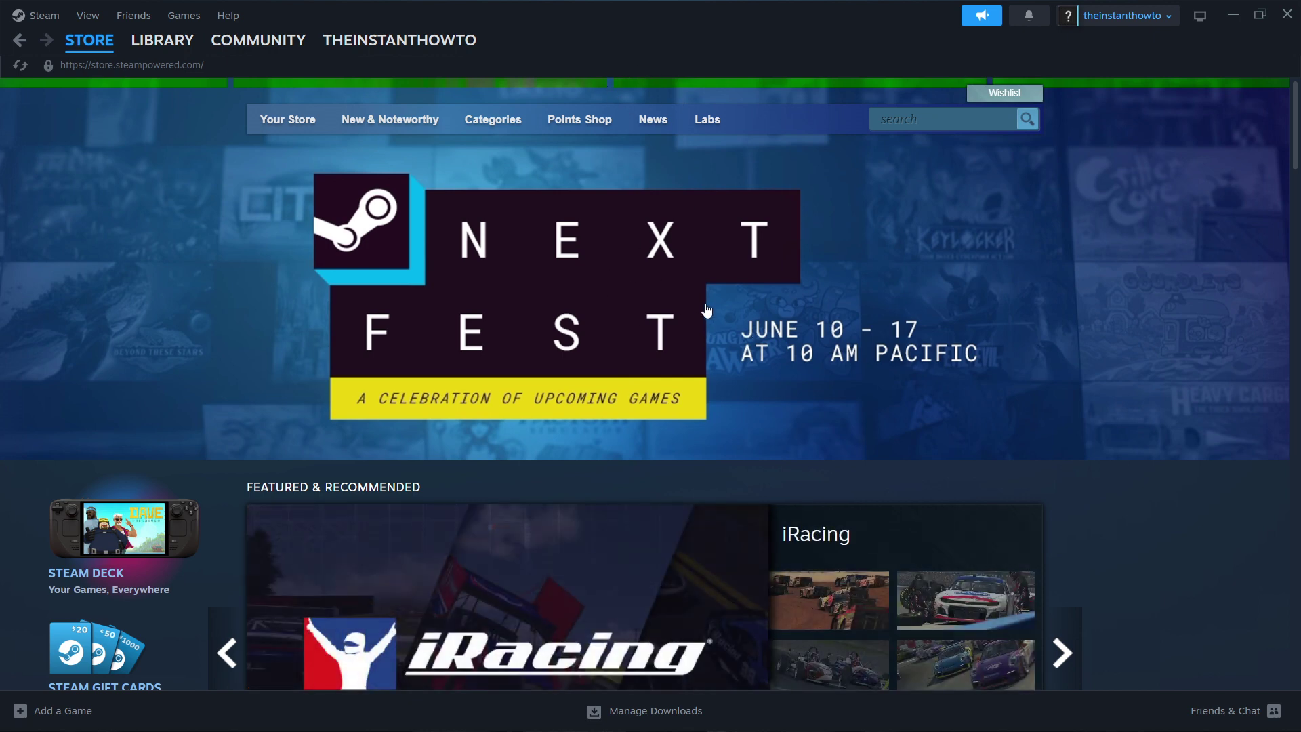
Step: Search the Steam store for "max payne 2" and open the page of Max Payne 2: The Fall of Max Payne
click(107, 49)
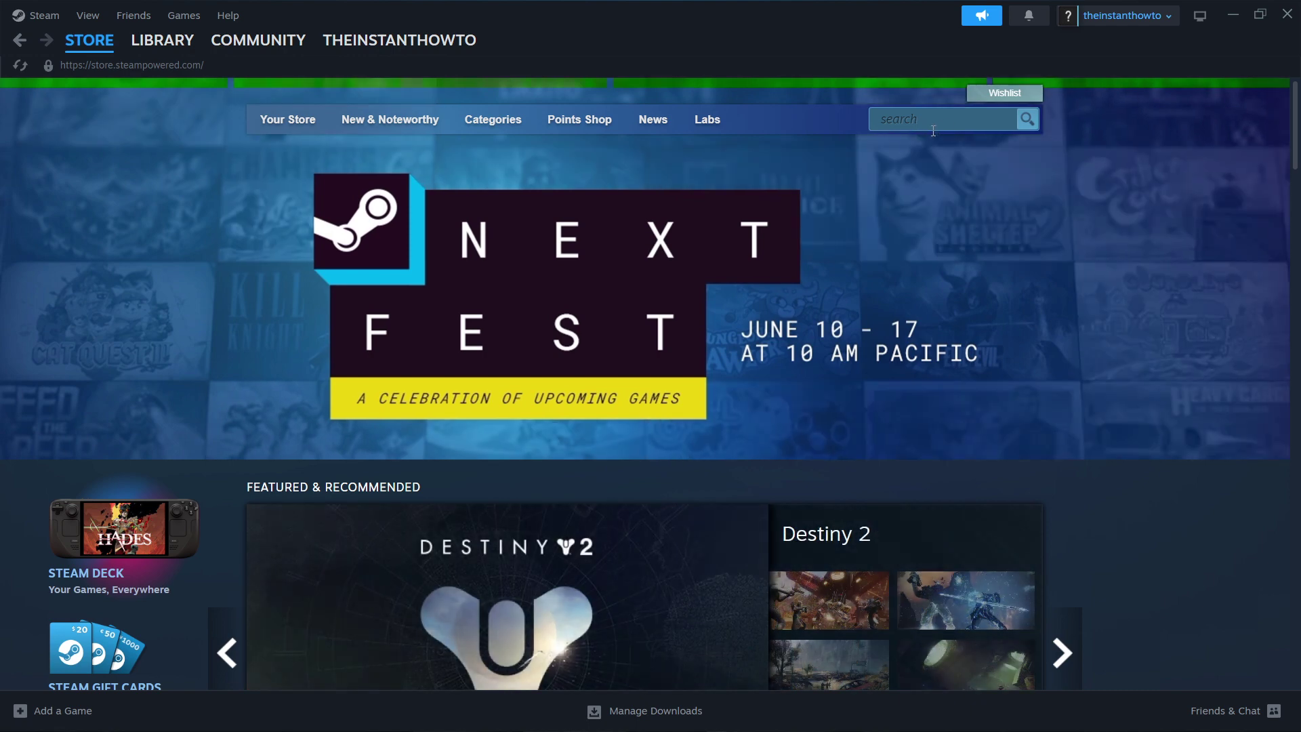
click(958, 124)
text(max)
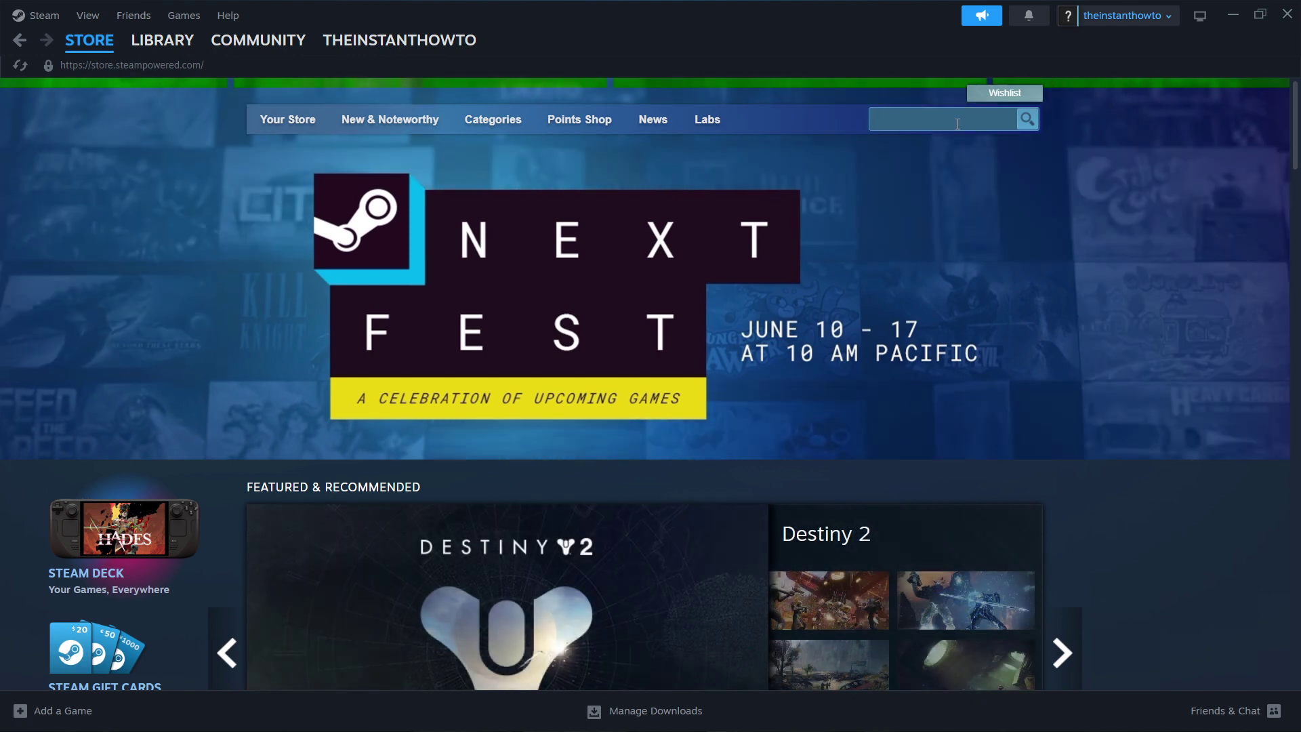
text( payne 2)
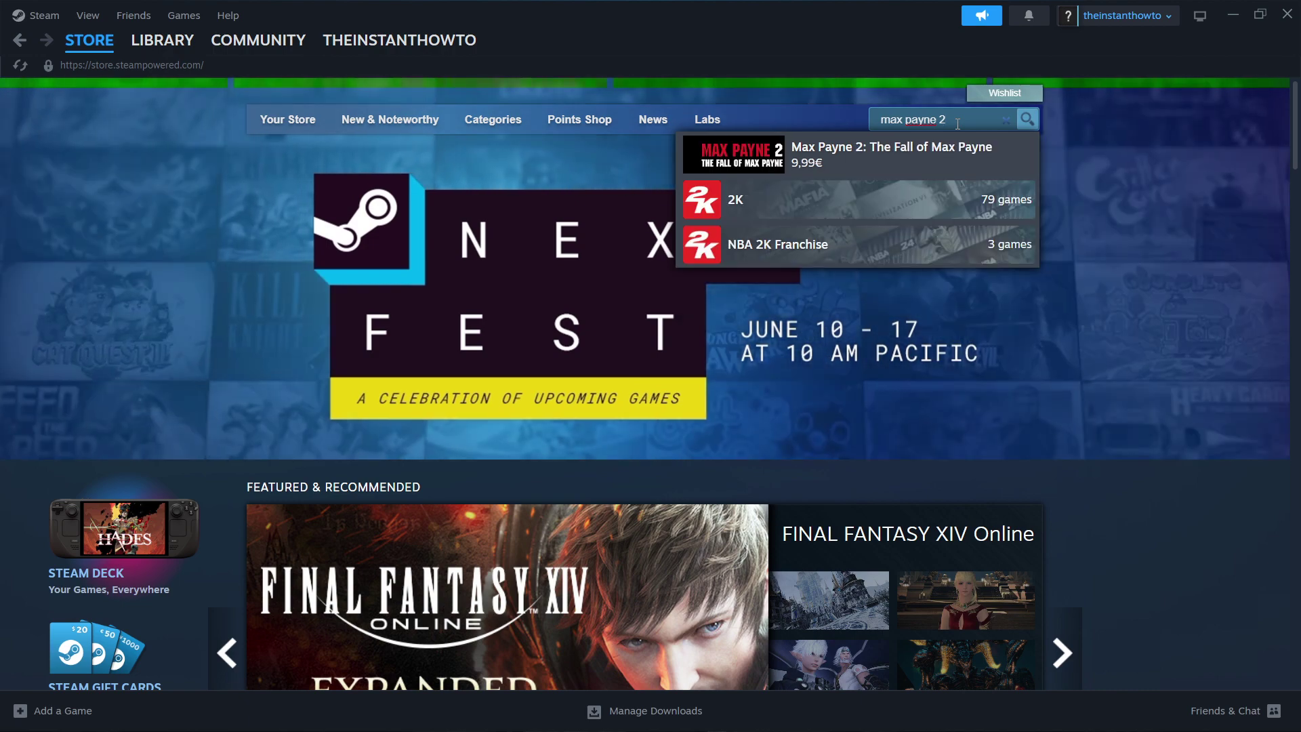
key(Return)
mouse_move(494, 319)
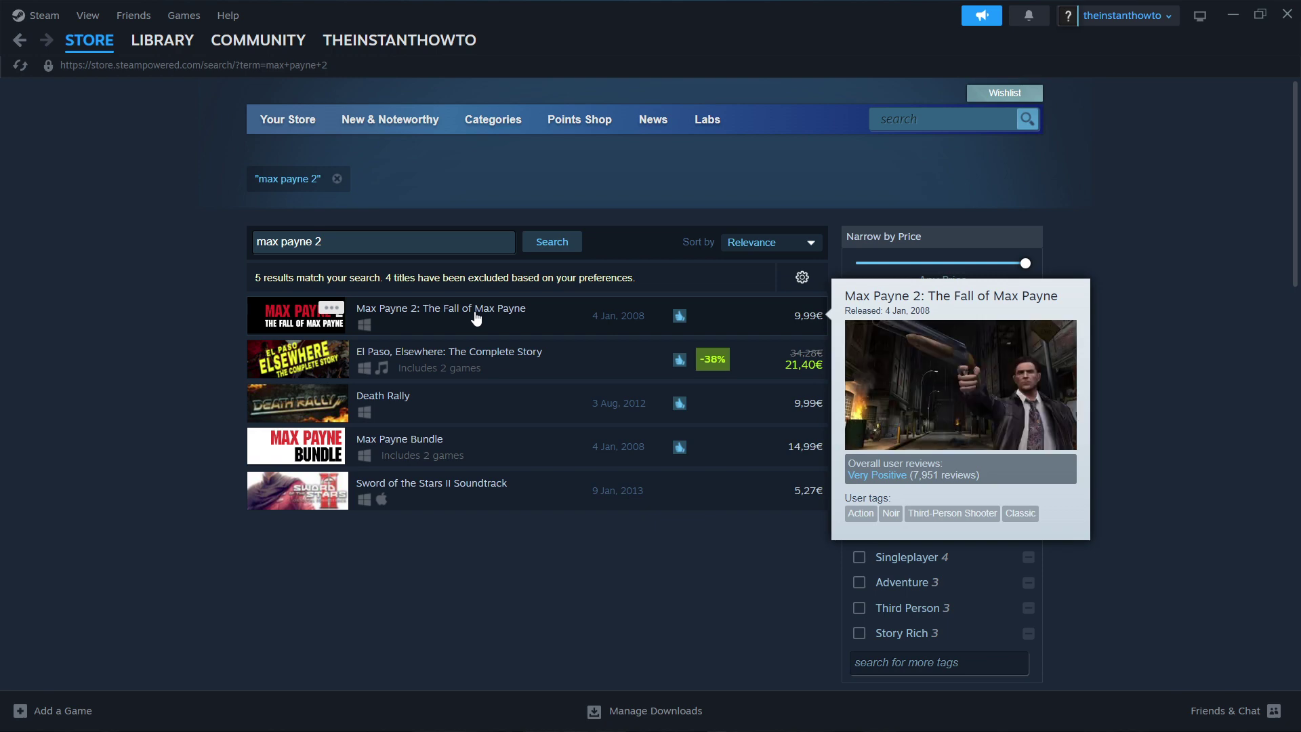
click(476, 318)
Step: Add the standalone Max Payne 2 game to the cart and view the shopping cart
scroll(144, 318, down, 7)
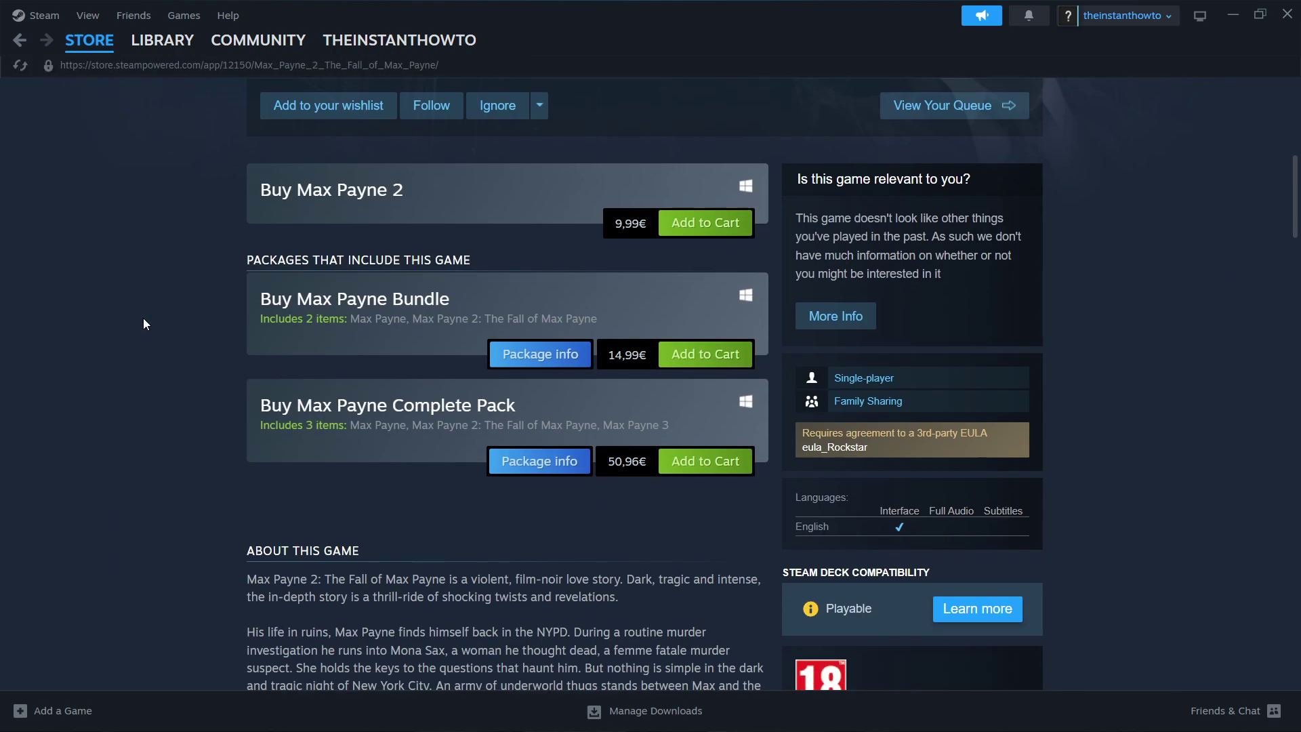
scroll(156, 308, up, 1)
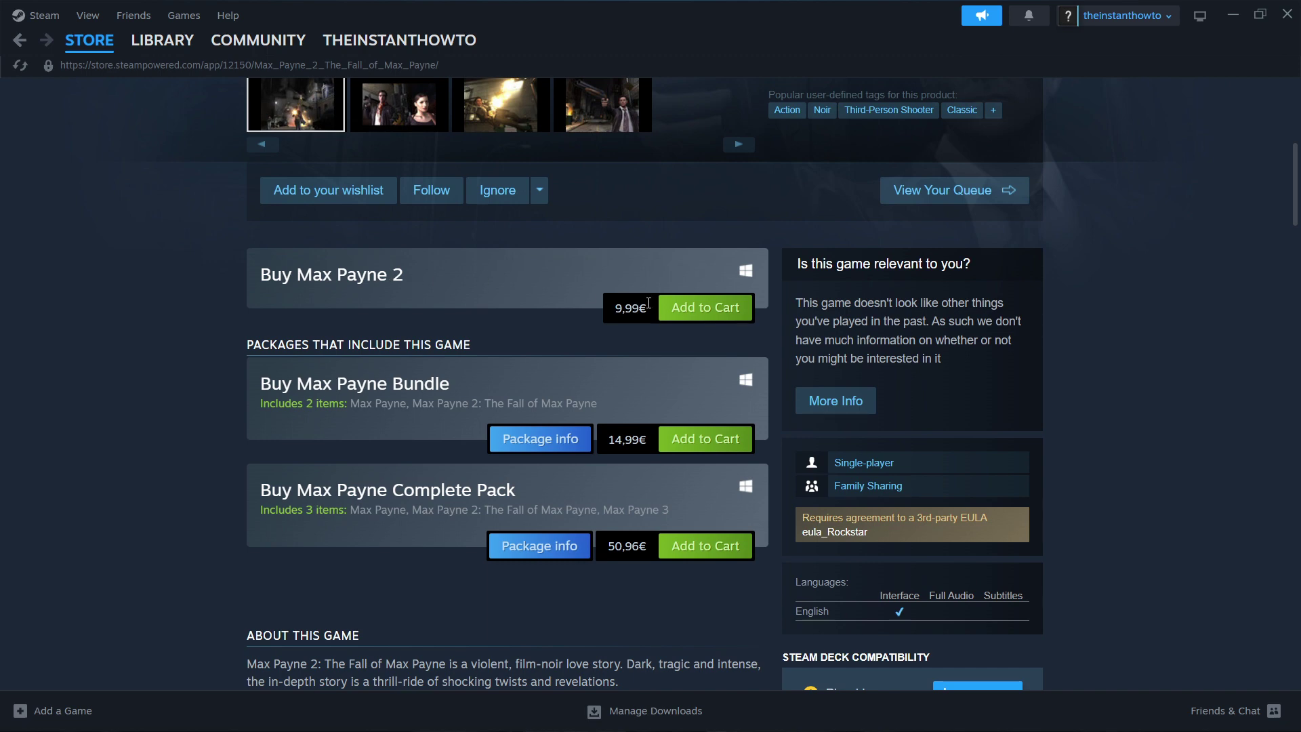
click(720, 310)
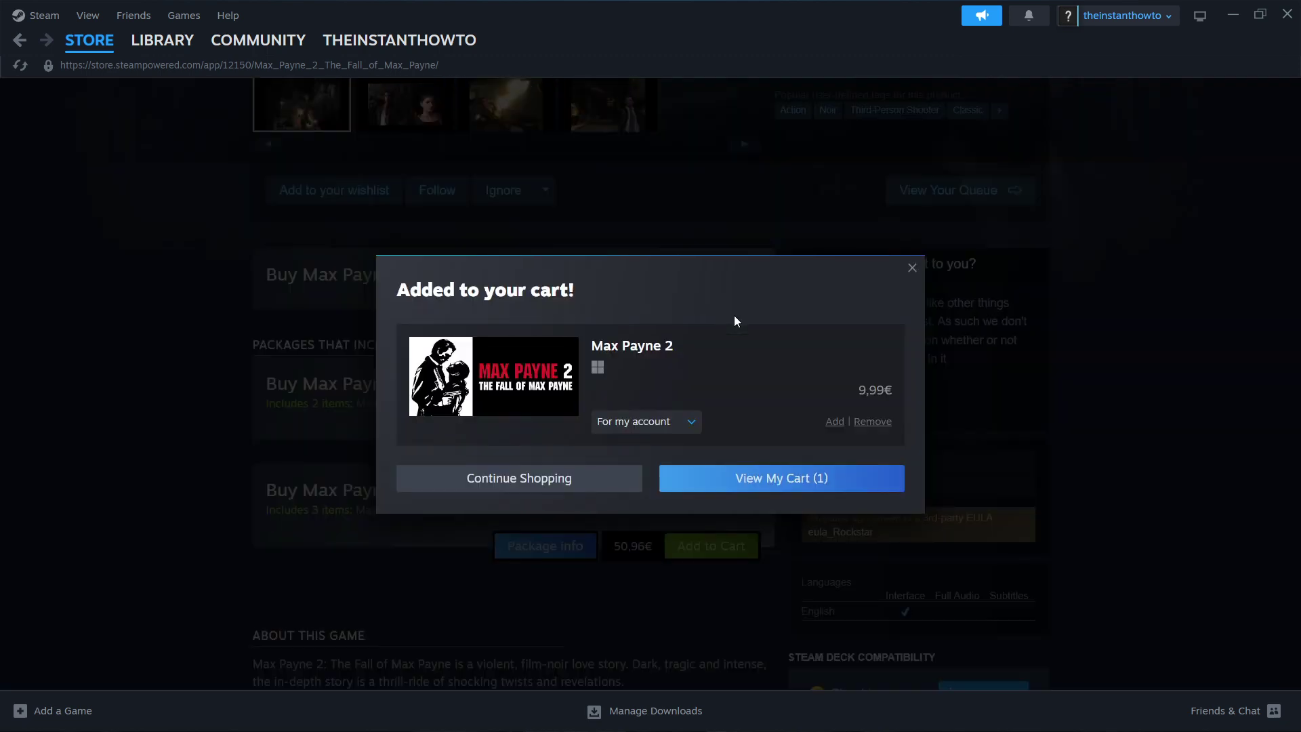
click(764, 488)
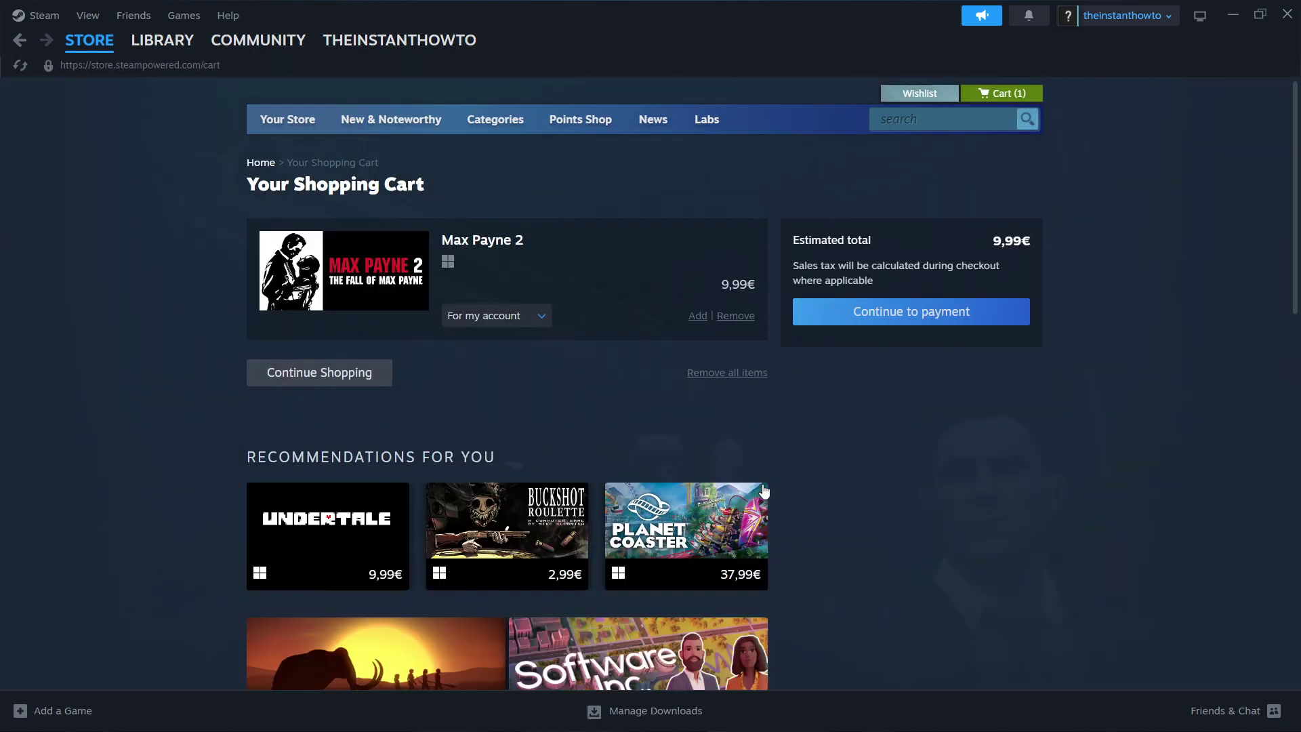
Step: Mark the Max Payne 2 purchase as "For my account" and proceed to payment with PayPal as the payment method
click(474, 323)
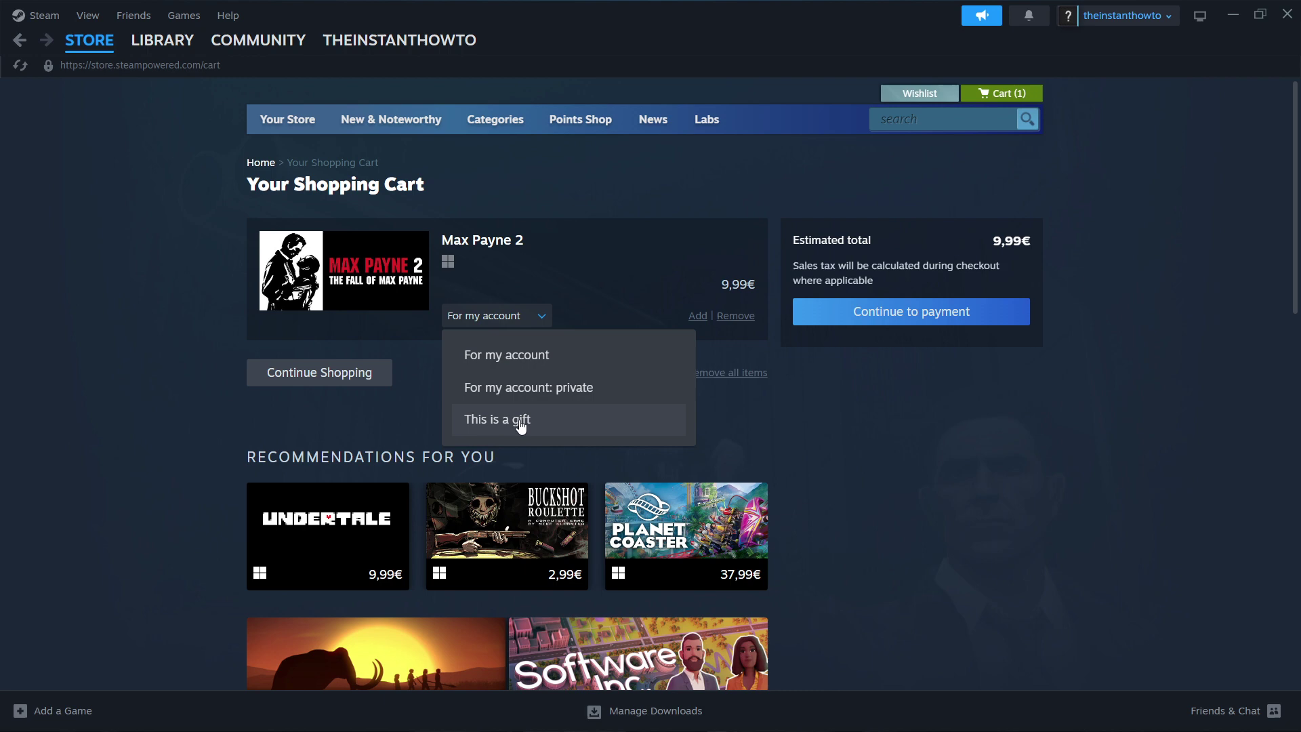
click(512, 360)
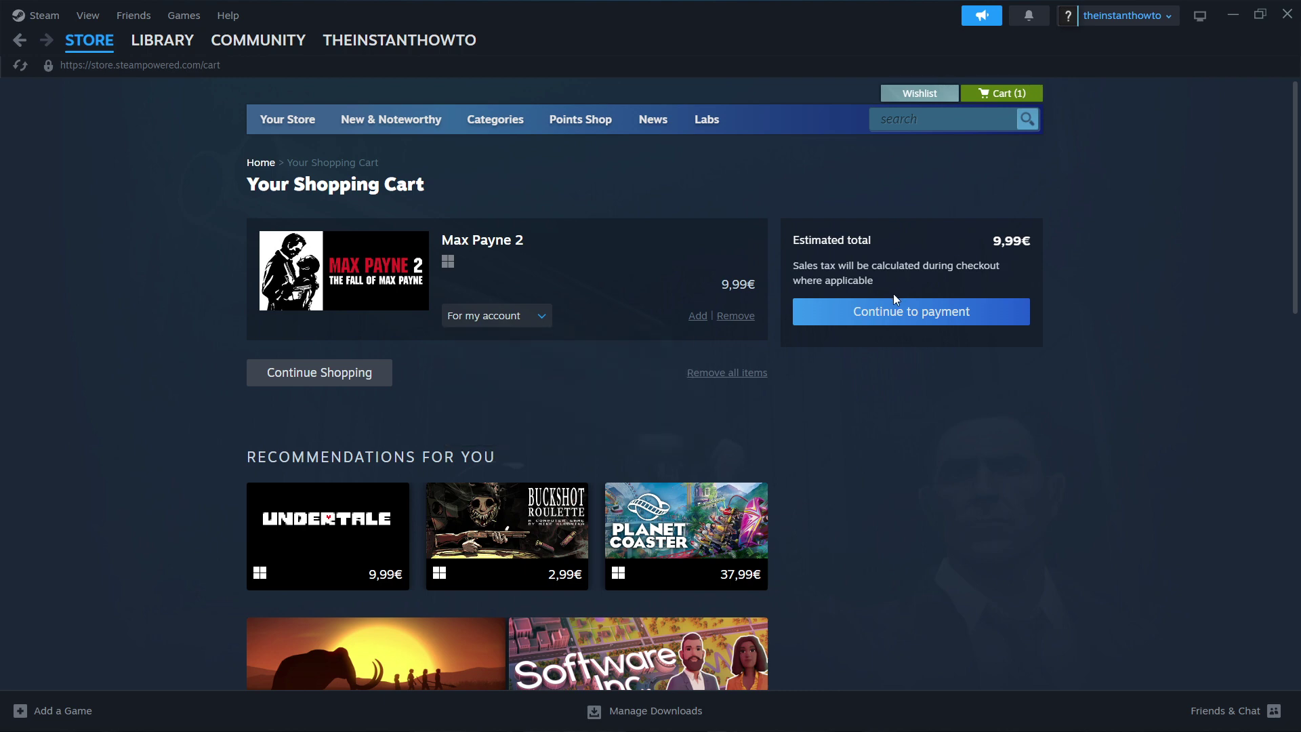
click(889, 316)
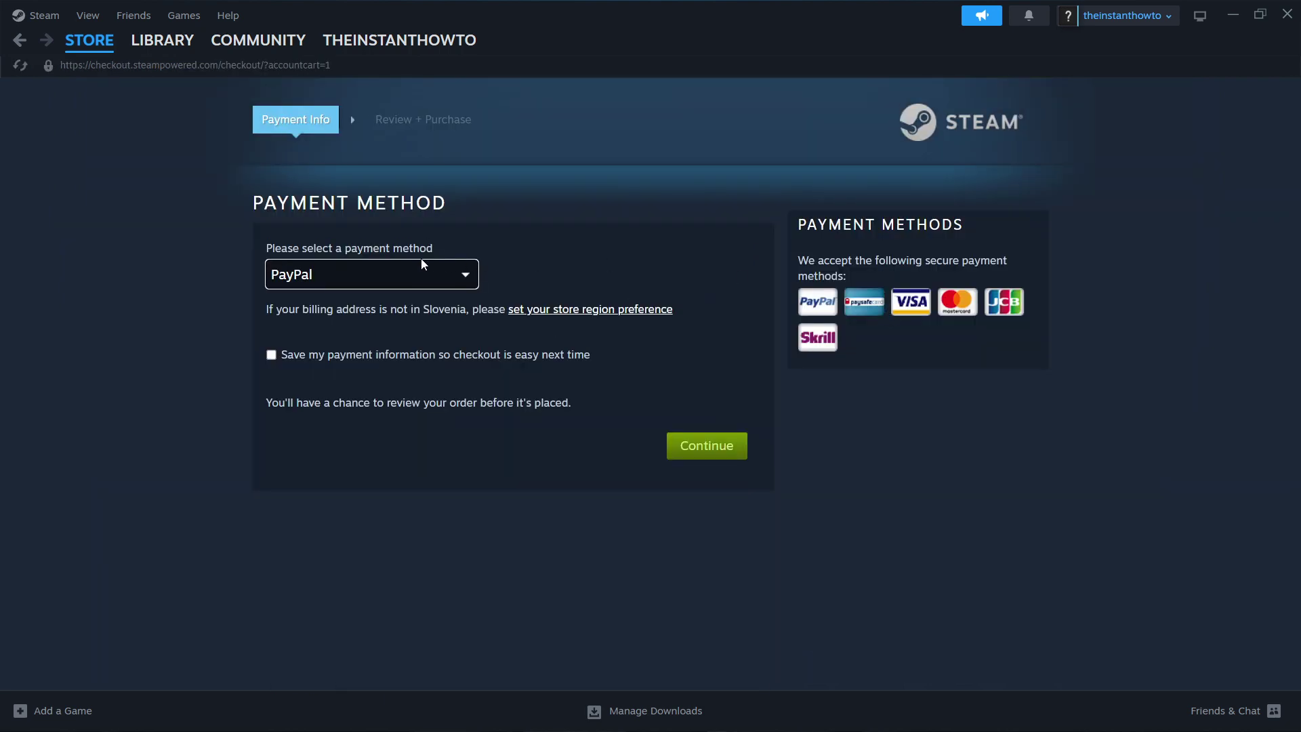
click(421, 266)
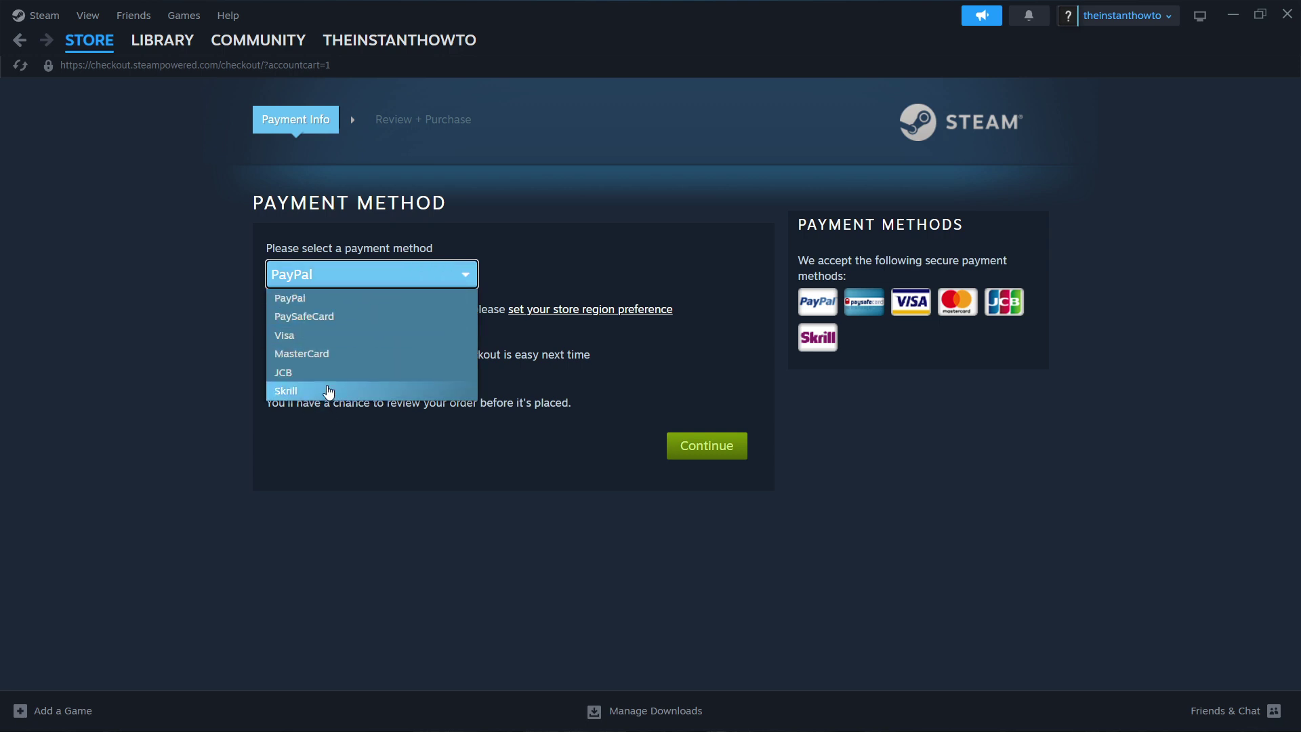
click(311, 296)
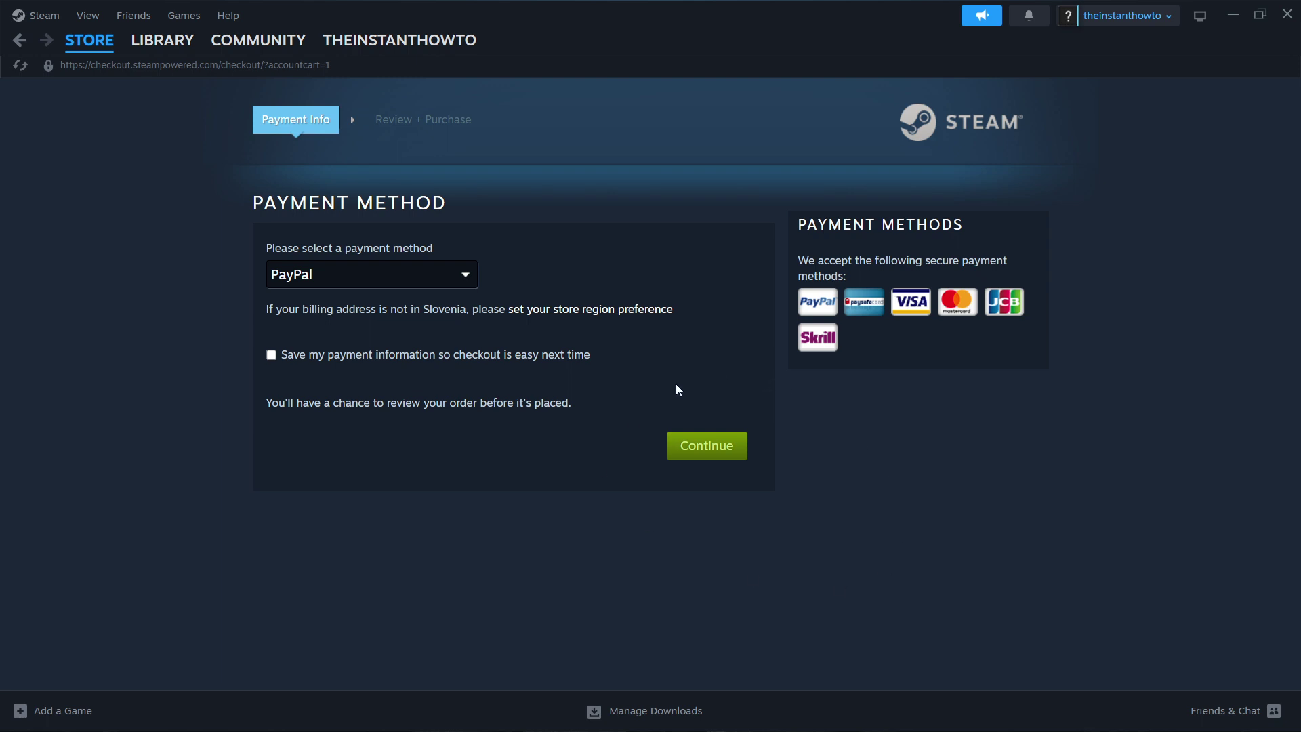
Step: Review the install options for Call of Duty in the game library and dismiss them without installing
click(167, 42)
click(57, 121)
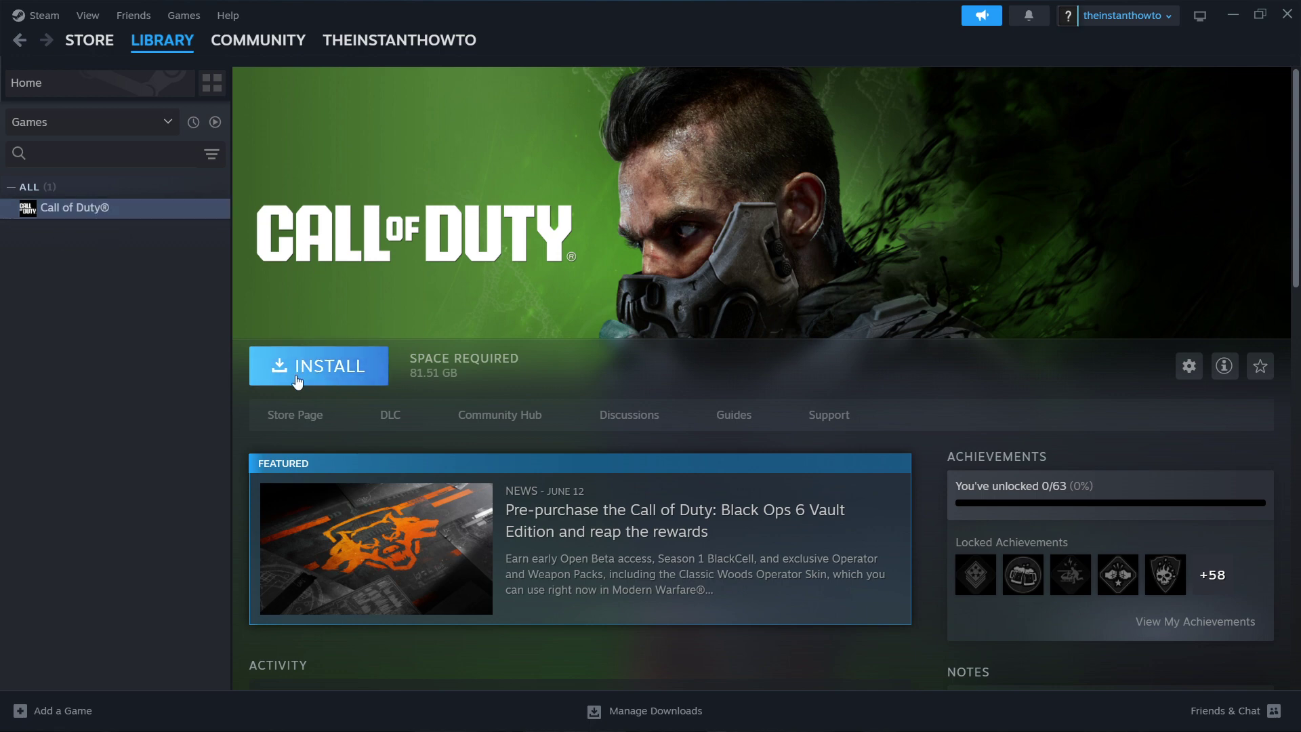
click(326, 366)
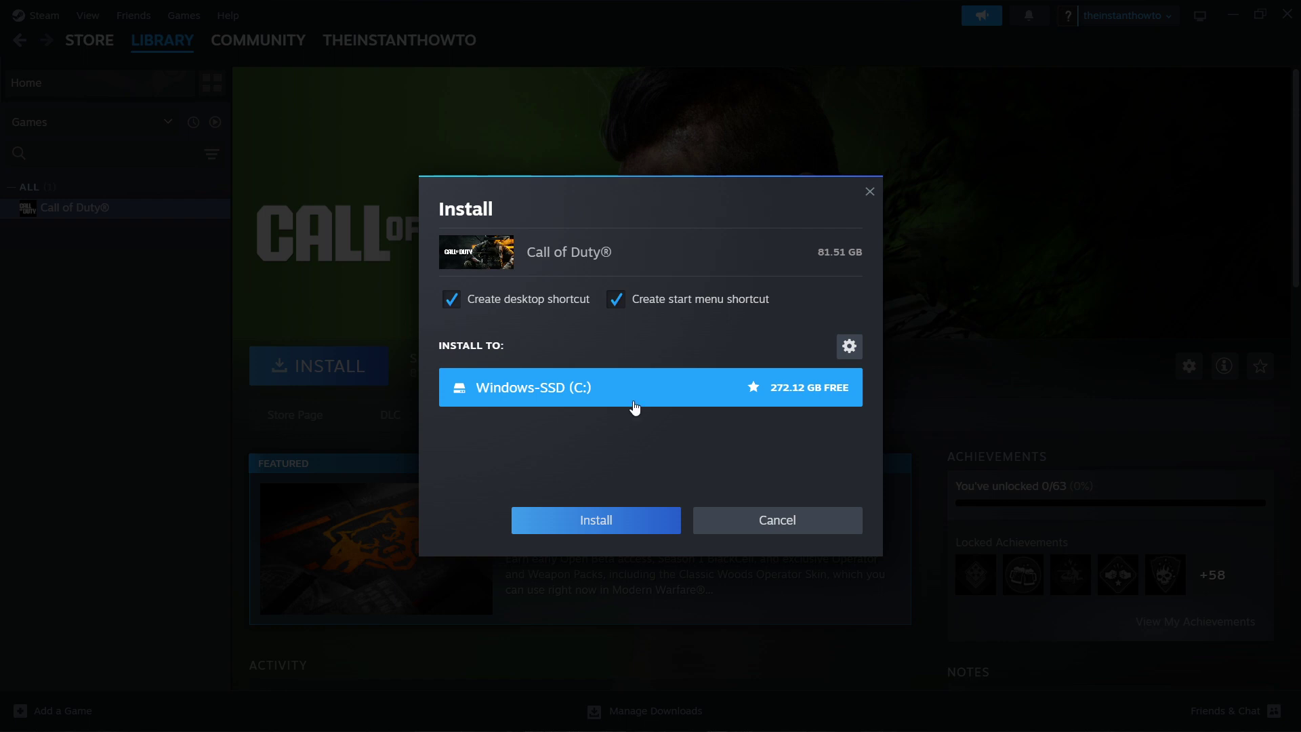
click(870, 192)
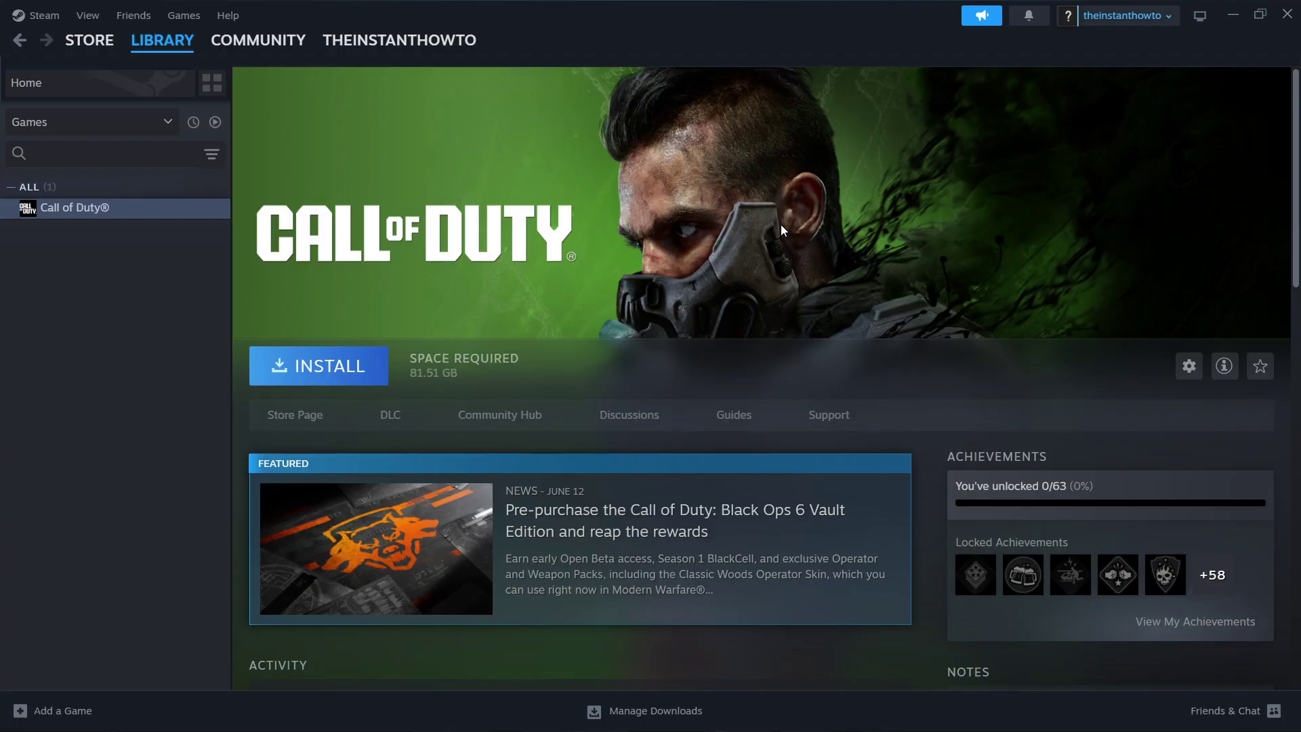